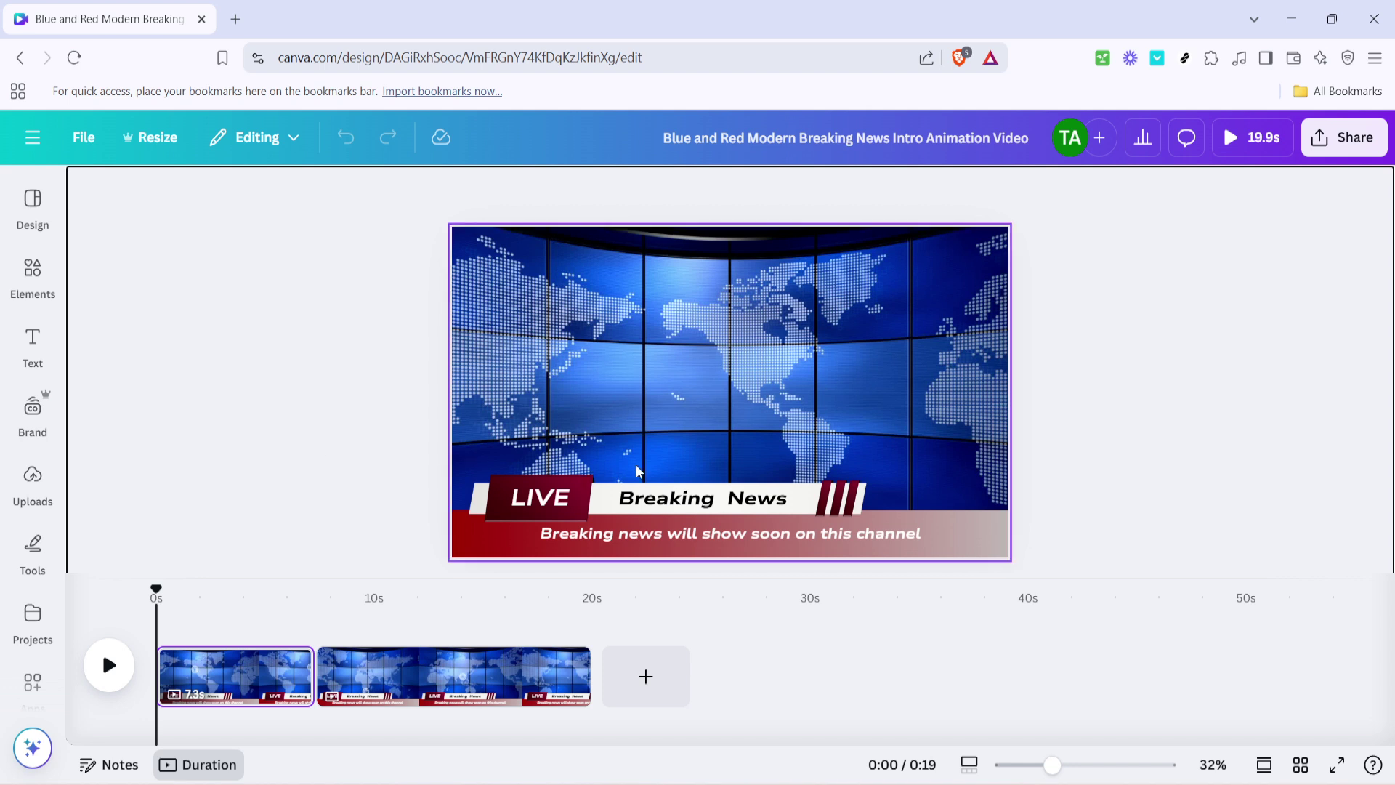
# Select the "Breaking News" headline text on the canvas
pyautogui.click(703, 505)
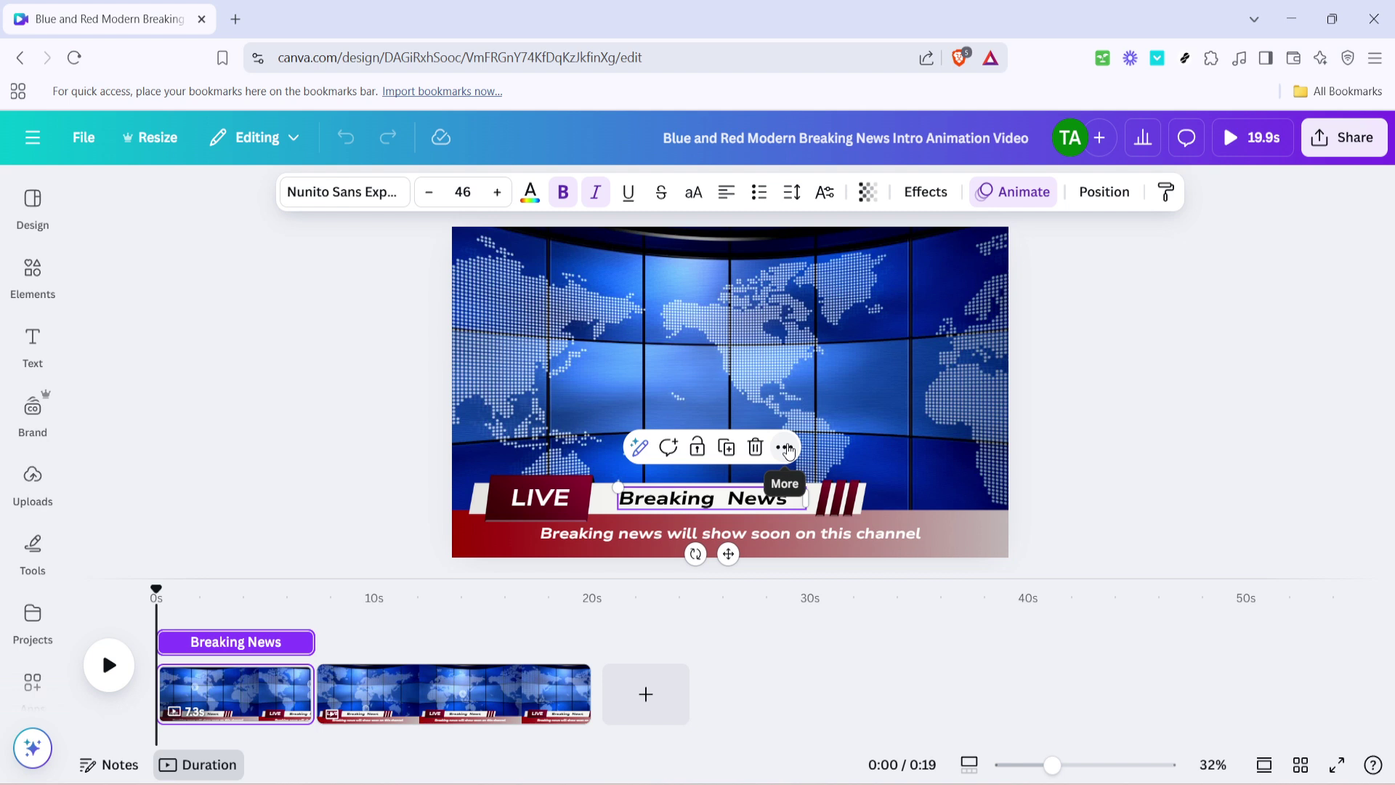
# Open the More actions menu for the "Breaking News" headline
pyautogui.click(788, 449)
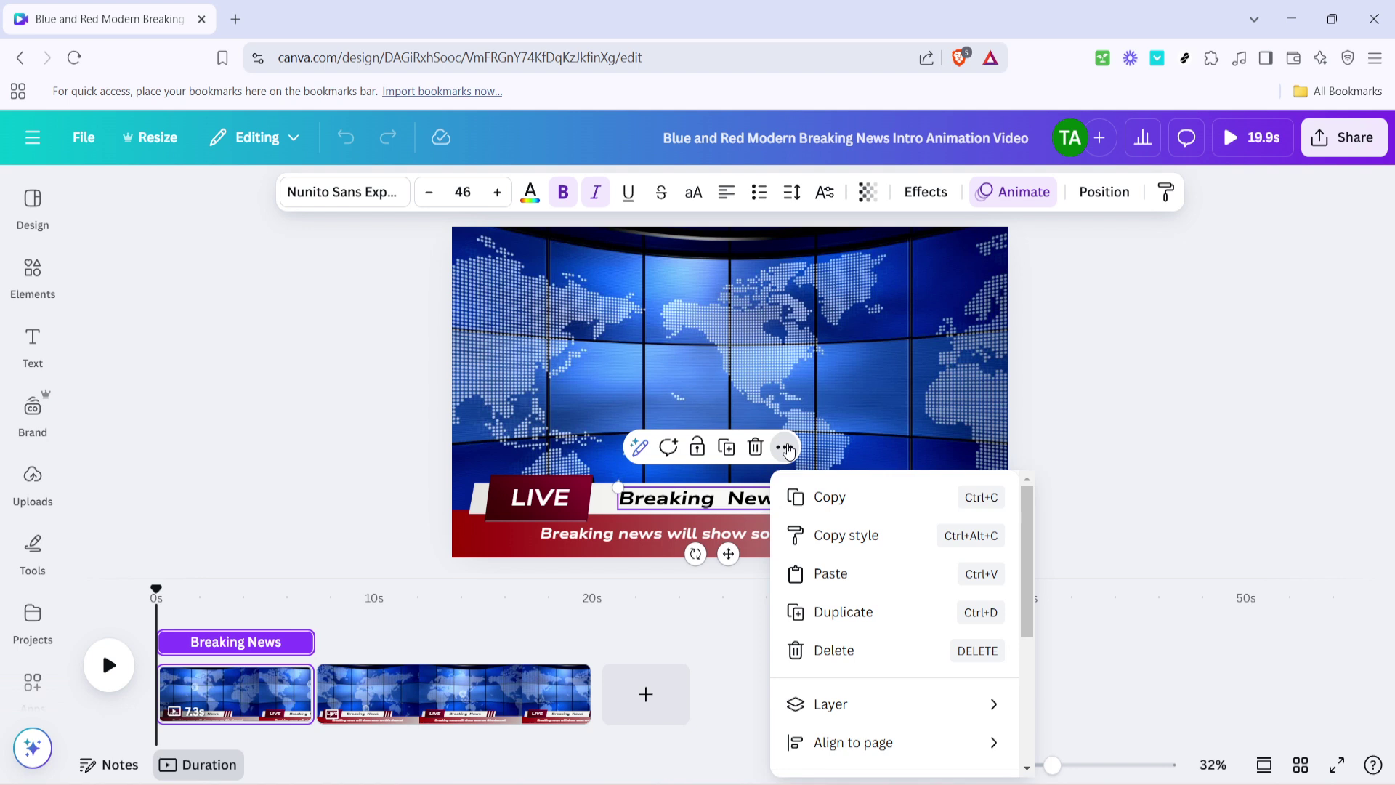
pyautogui.scroll(-2, 913, 560)
pyautogui.scroll(-1, 915, 558)
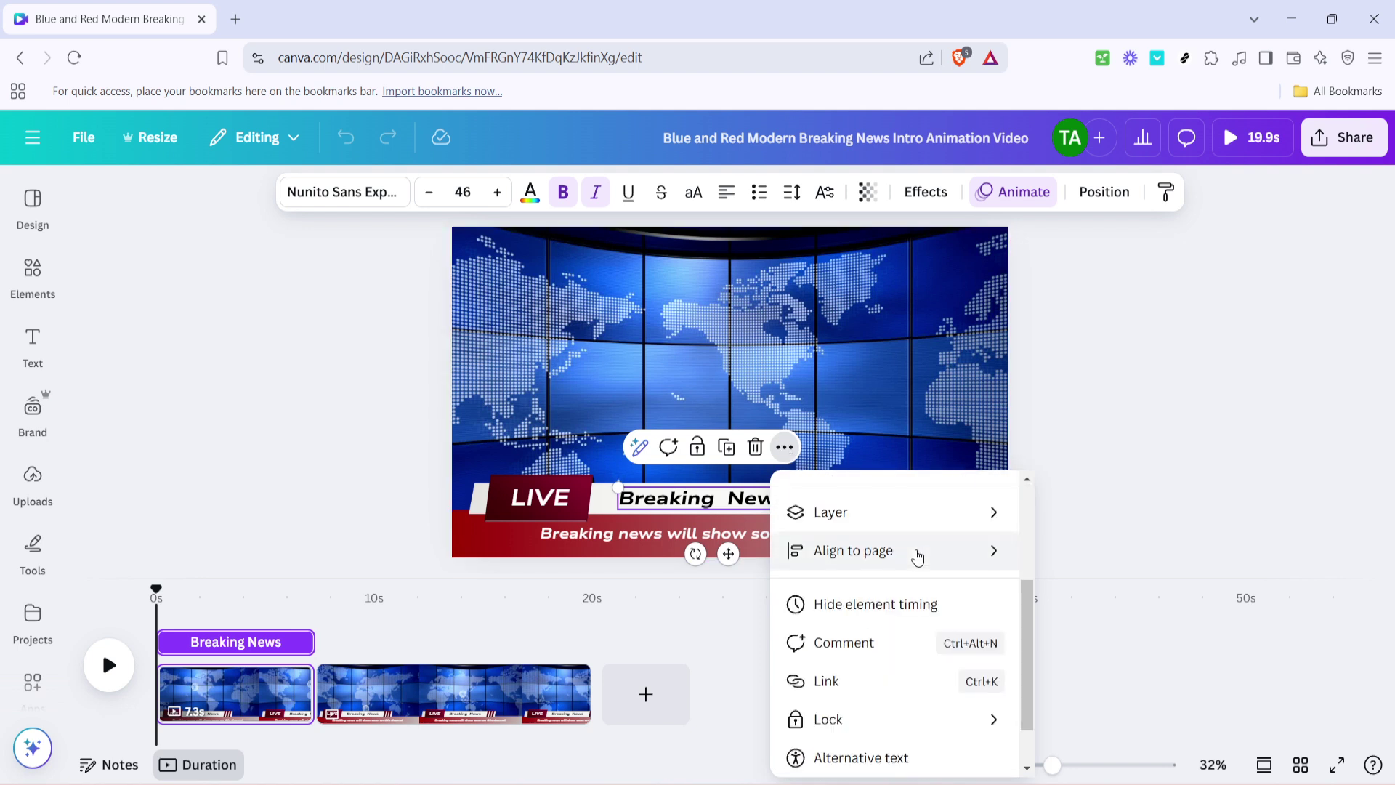
pyautogui.scroll(-1, 915, 558)
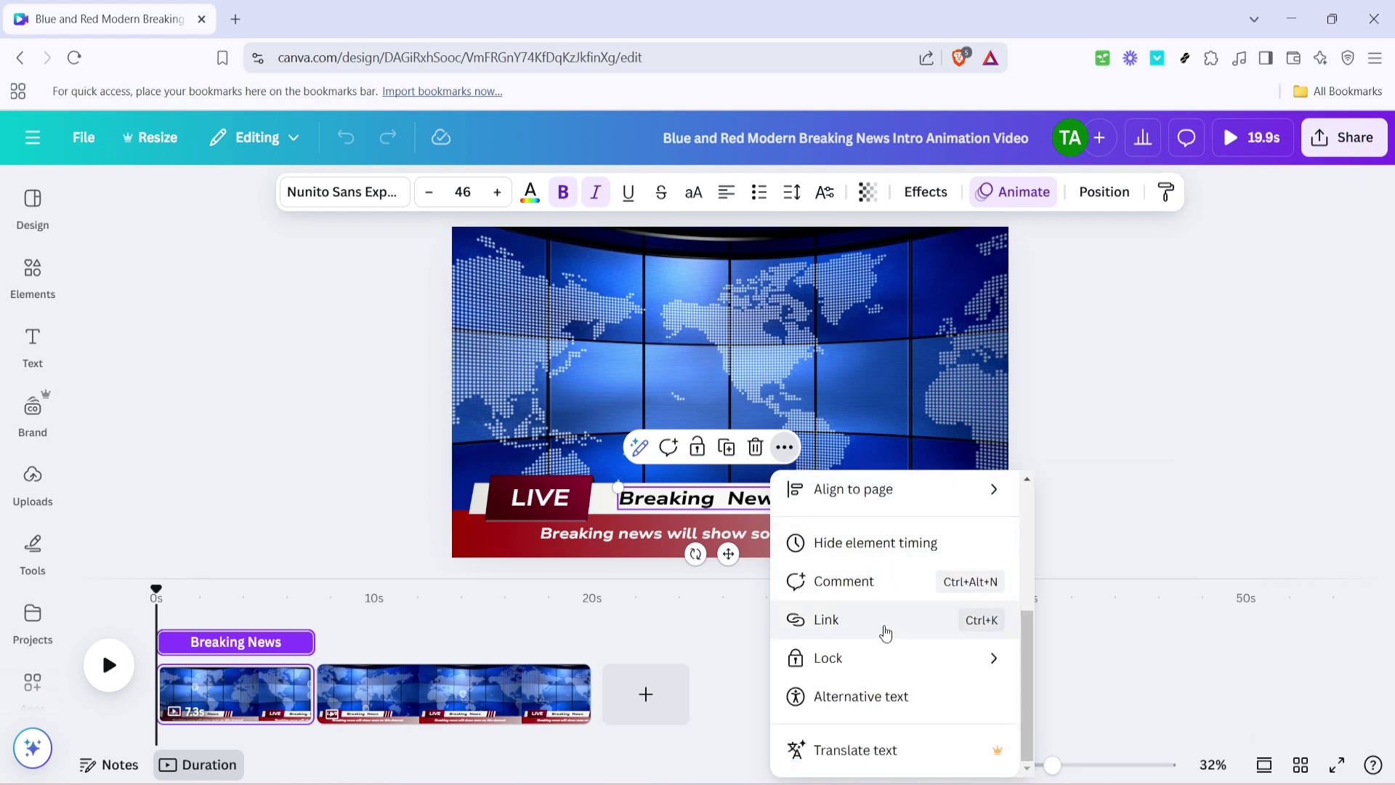
# Open the link entry panel for the "Breaking News" headline
pyautogui.click(841, 621)
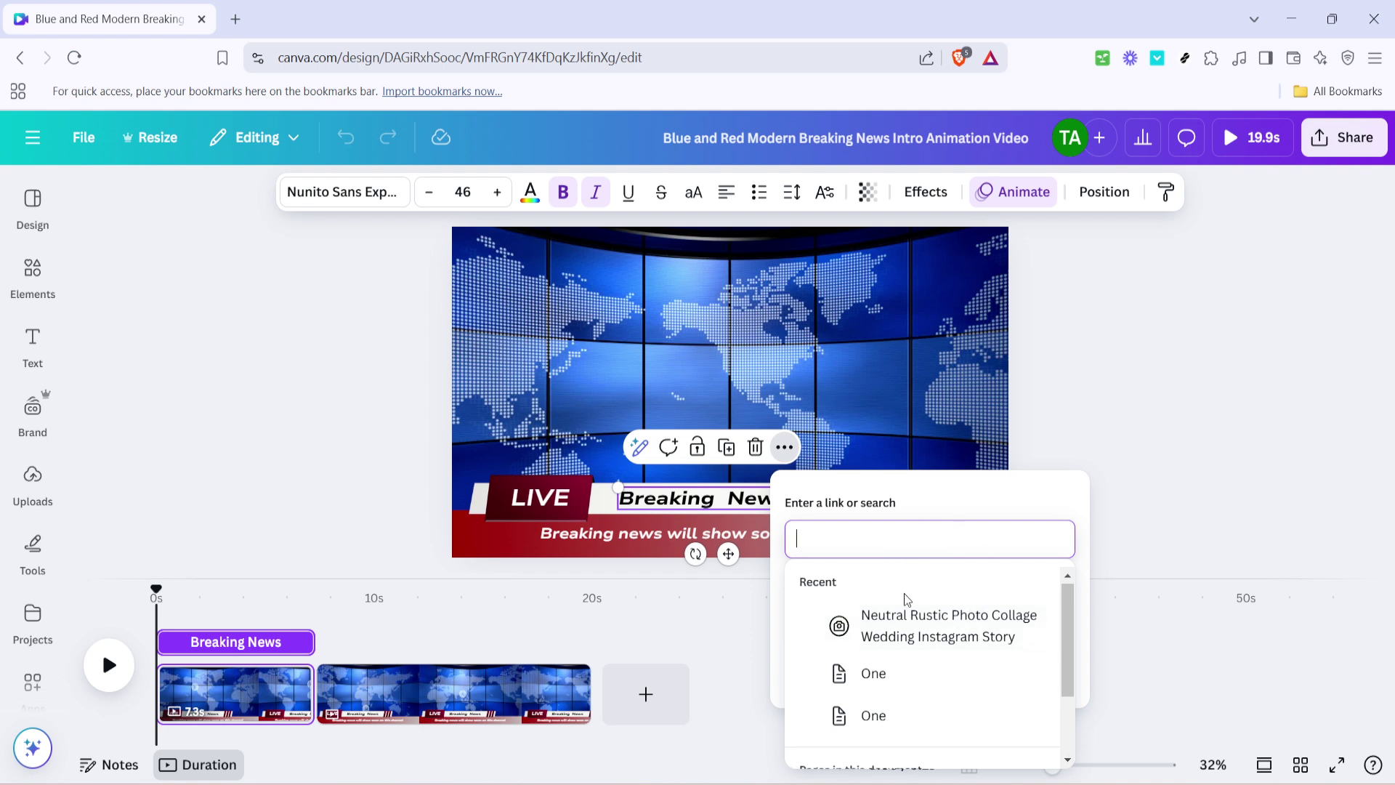
pyautogui.scroll(-2, 903, 597)
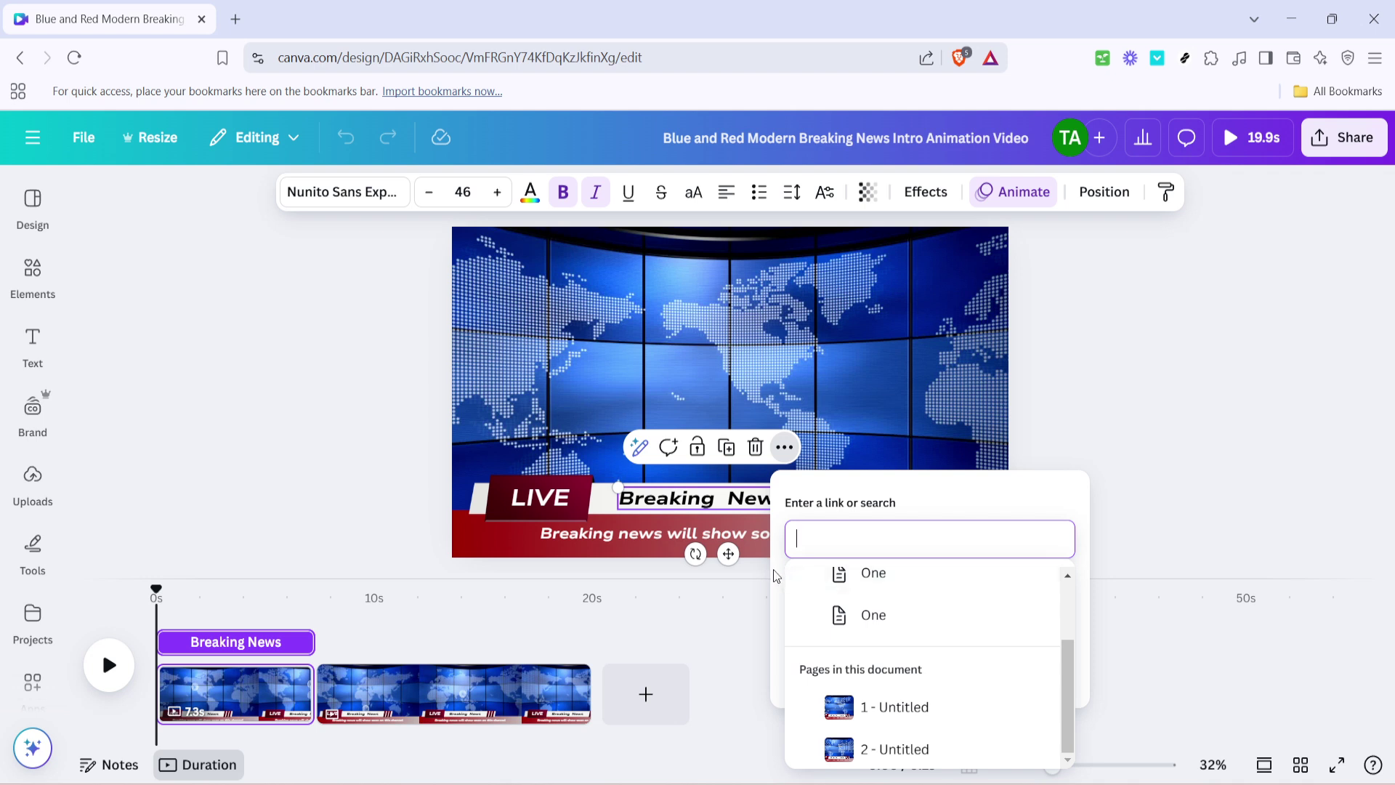
# Close the link suggestions, exposing the empty address field, Display mode and Done
pyautogui.click(773, 575)
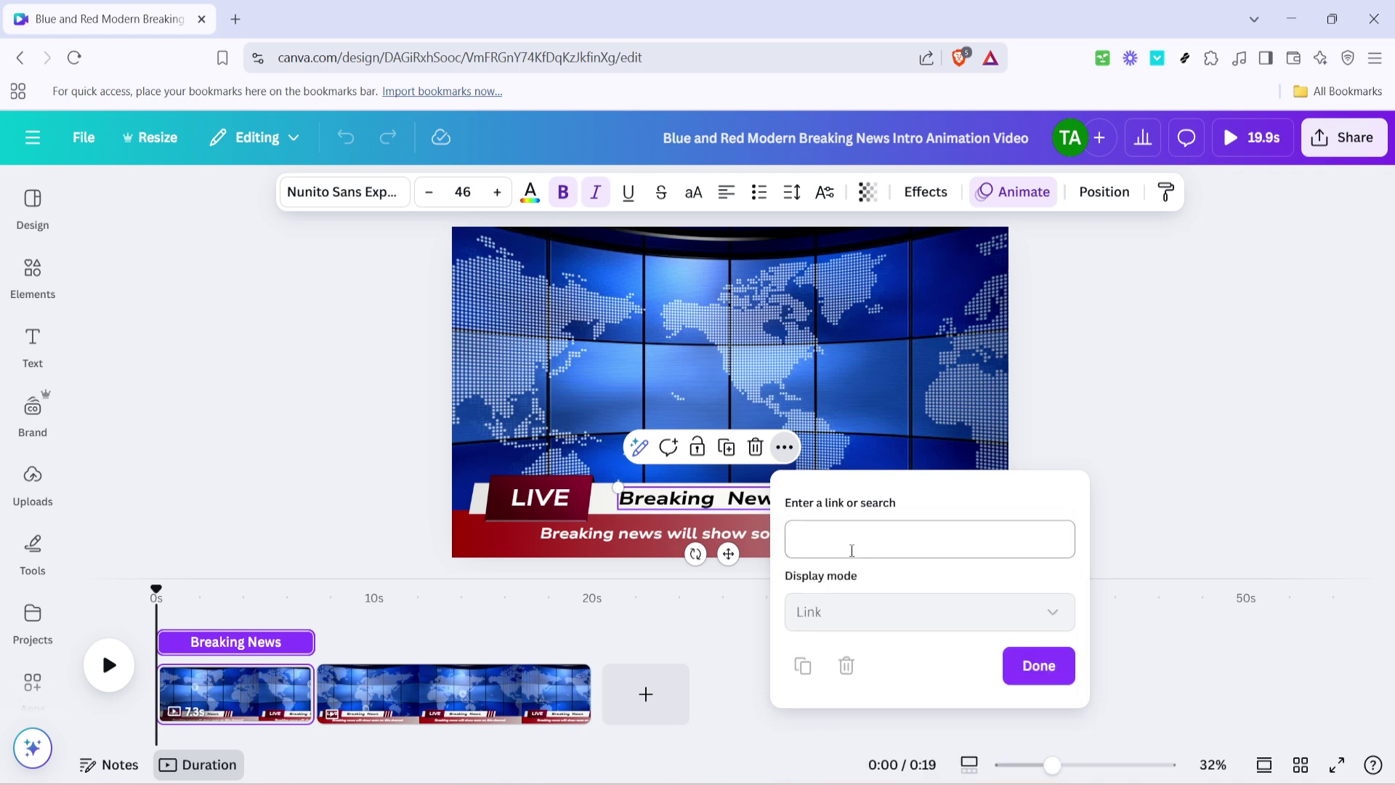